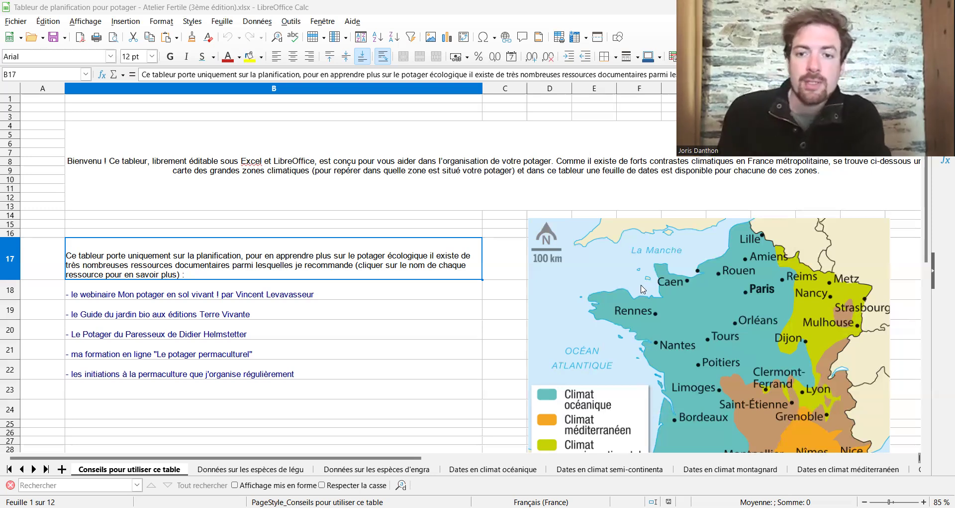
- Look over the French climate zone map, and review the vegetable species data sheet down to the Topinambour row
scroll(642, 291, down, 3)
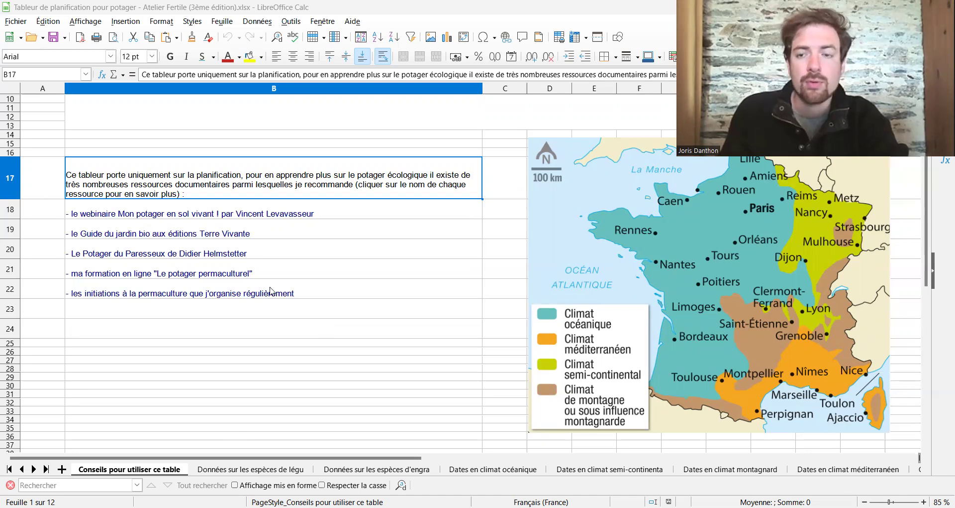
key(ctrl+Page_Down)
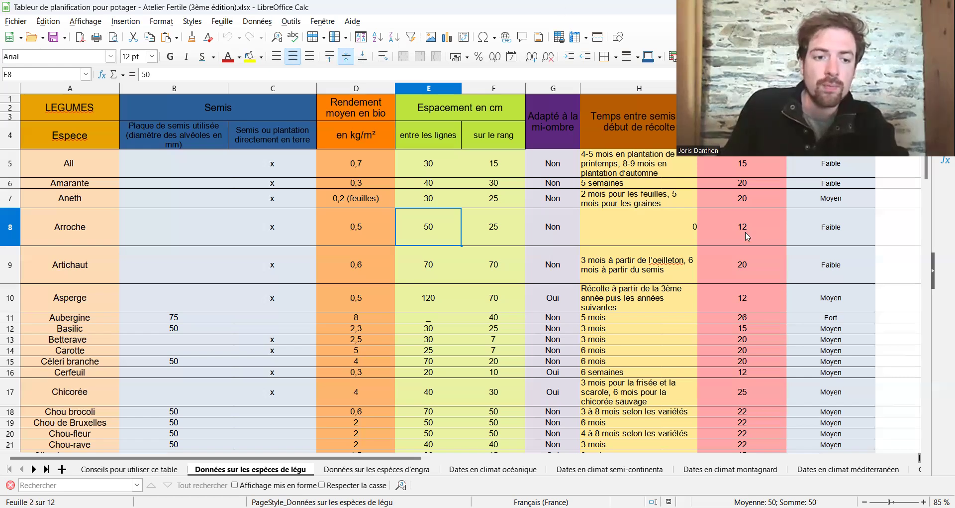
scroll(600, 269, down, 9)
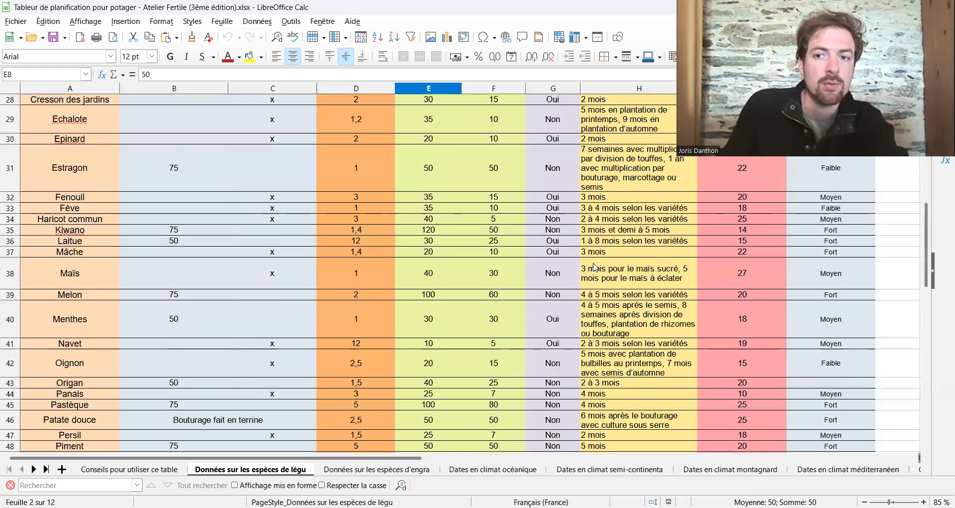
scroll(595, 268, down, 6)
scroll(595, 268, up, 2)
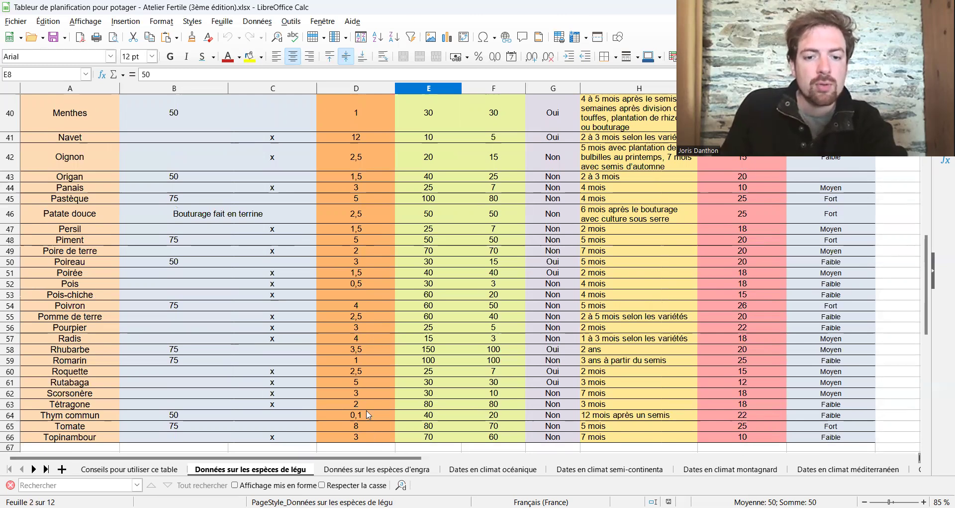
click(371, 436)
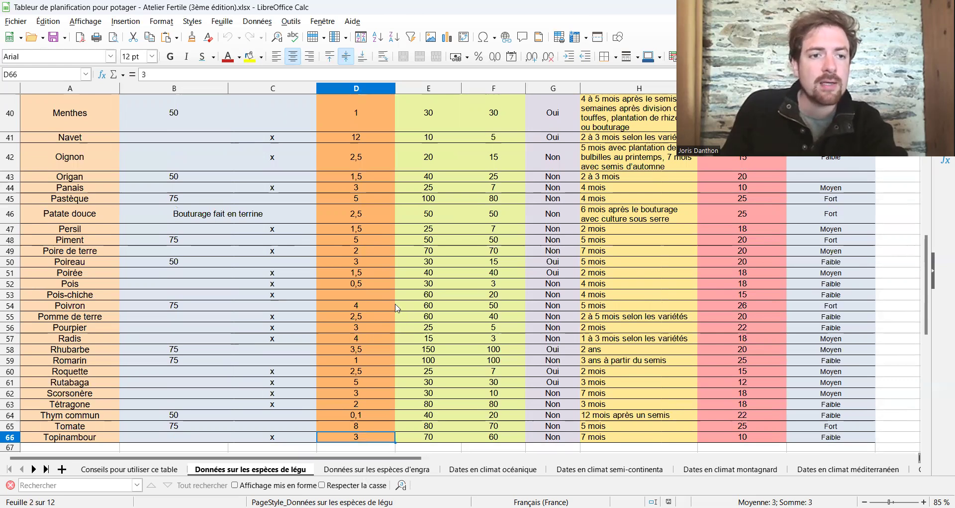
- Review the green manure species data sheet, from the Fabacées family to the sowing notes below the table
key(ctrl+Page_Down)
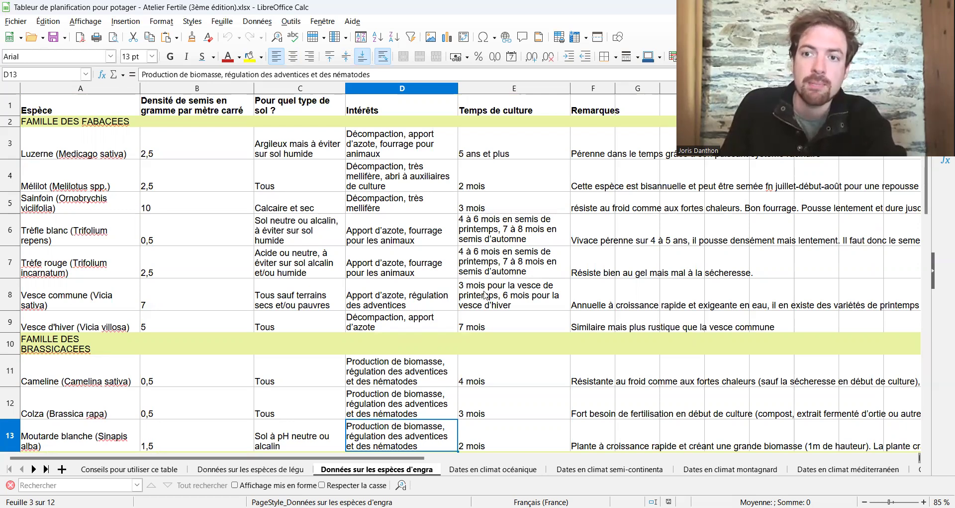
scroll(436, 274, down, 2)
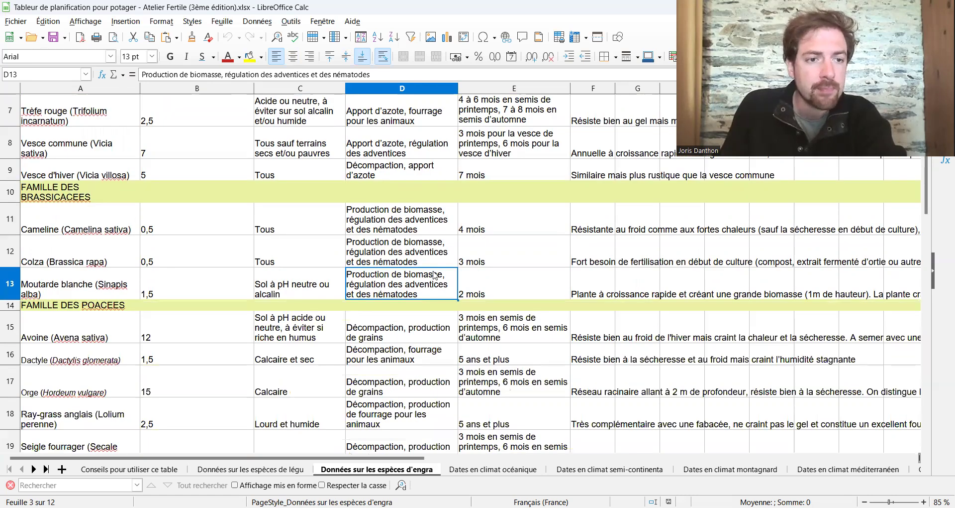
scroll(436, 275, down, 4)
scroll(438, 277, up, 1)
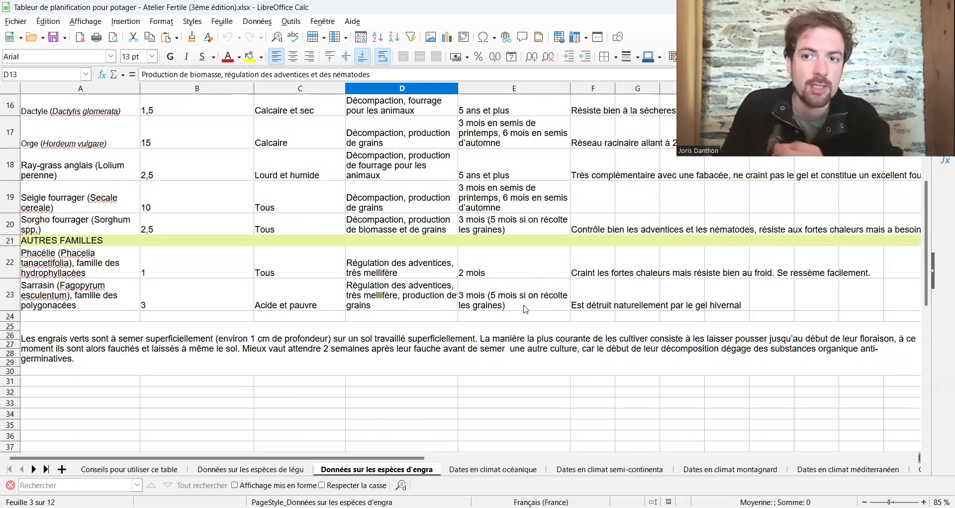
- Examine the vegetable calendar bars on the Dates en climat océanique sheet, from Ail to Topinambour
click(493, 470)
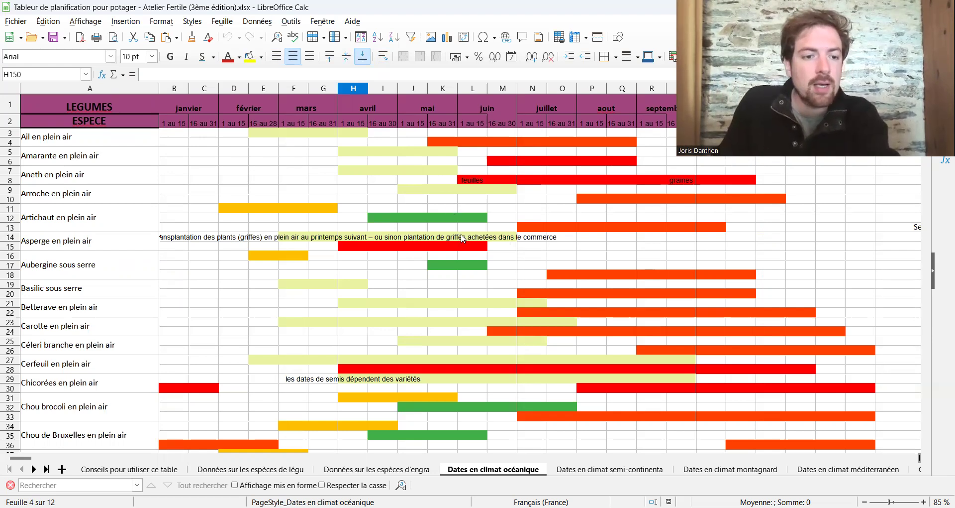
scroll(462, 234, down, 4)
scroll(461, 234, down, 6)
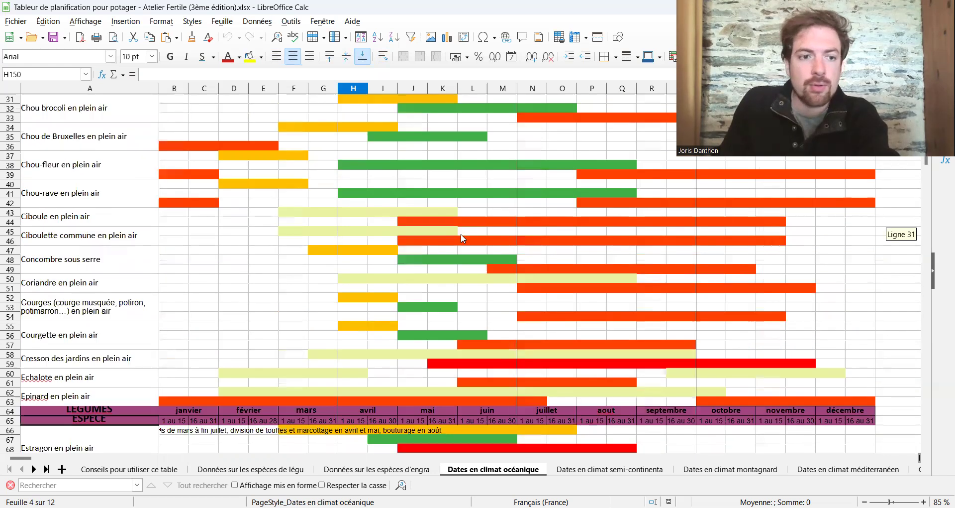
scroll(461, 237, down, 4)
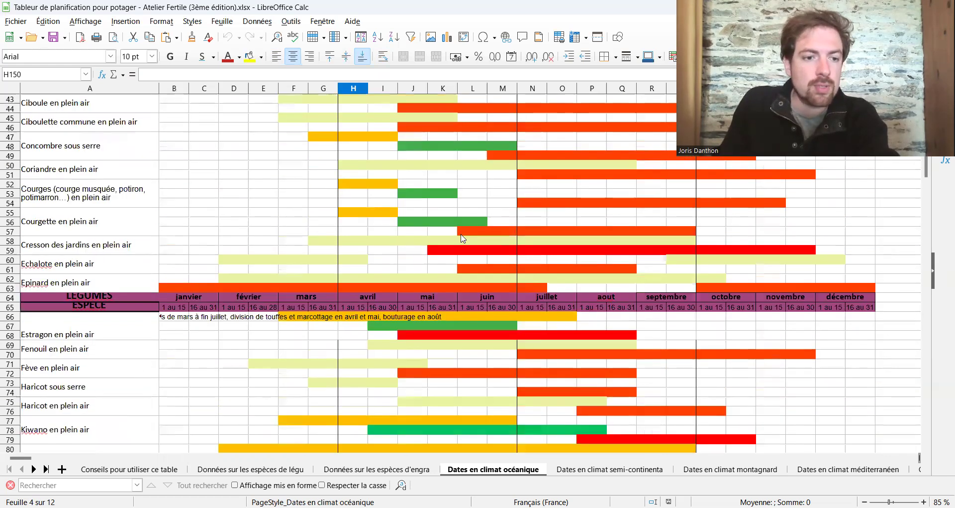
scroll(461, 237, down, 5)
scroll(461, 238, down, 11)
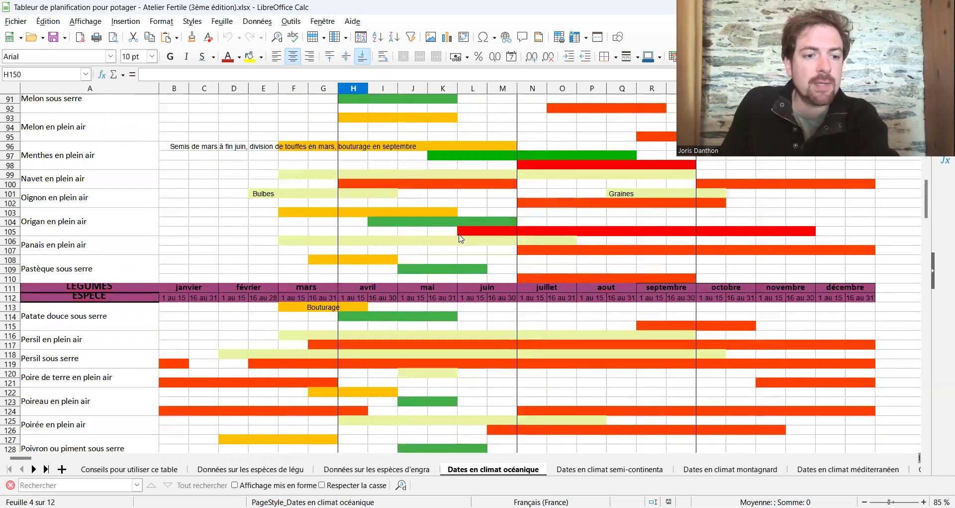
scroll(460, 238, down, 2)
scroll(460, 235, down, 6)
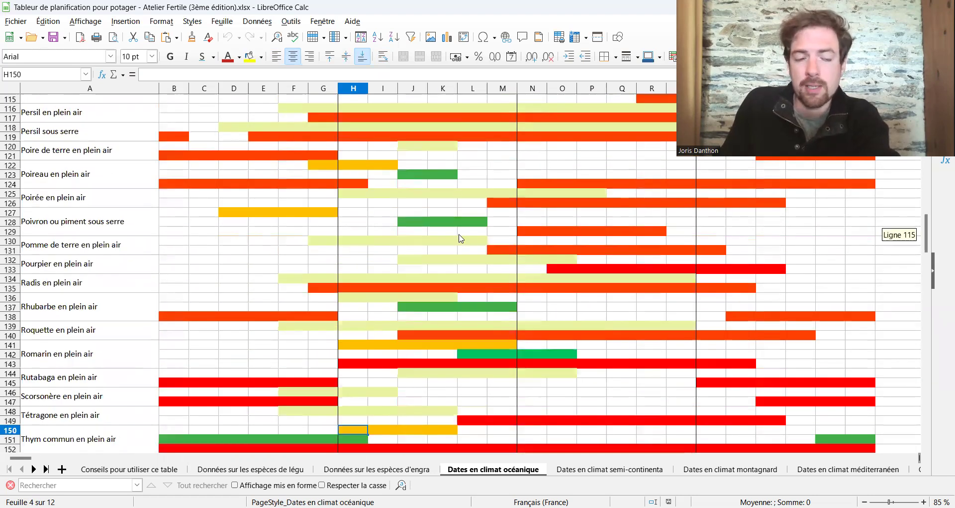
scroll(461, 238, down, 3)
scroll(461, 238, down, 6)
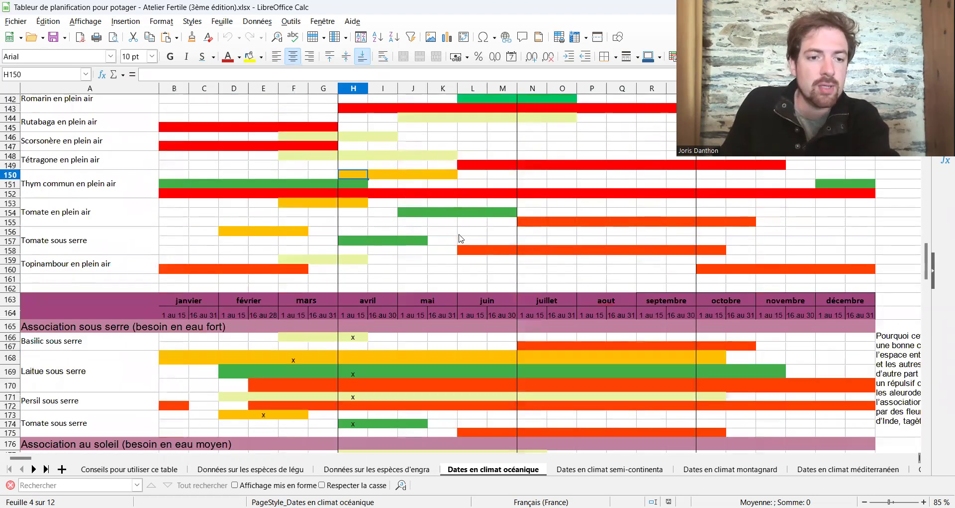
- Examine the crop association blocks below the oceanic climate calendar, including the greenhouse and full-sun associations
scroll(460, 239, down, 3)
scroll(459, 238, down, 2)
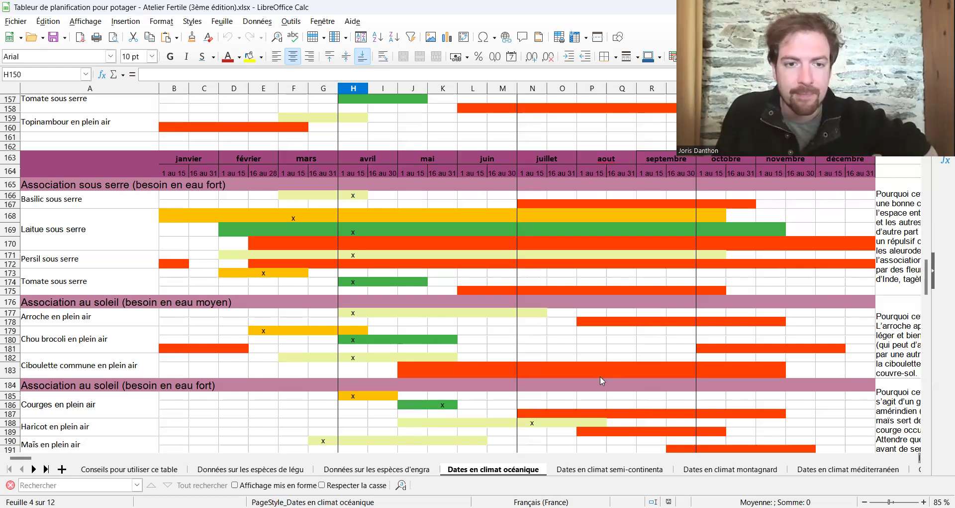
scroll(592, 355, down, 2)
scroll(591, 353, down, 4)
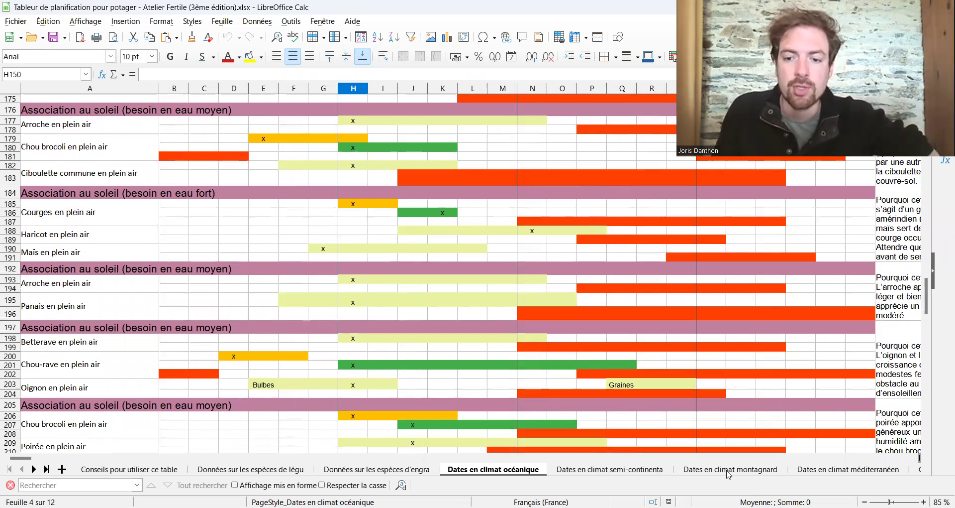
- View the Gestion des graines sheet and the Exemple de calendrier sheet among the workbook's last sheets
click(46, 470)
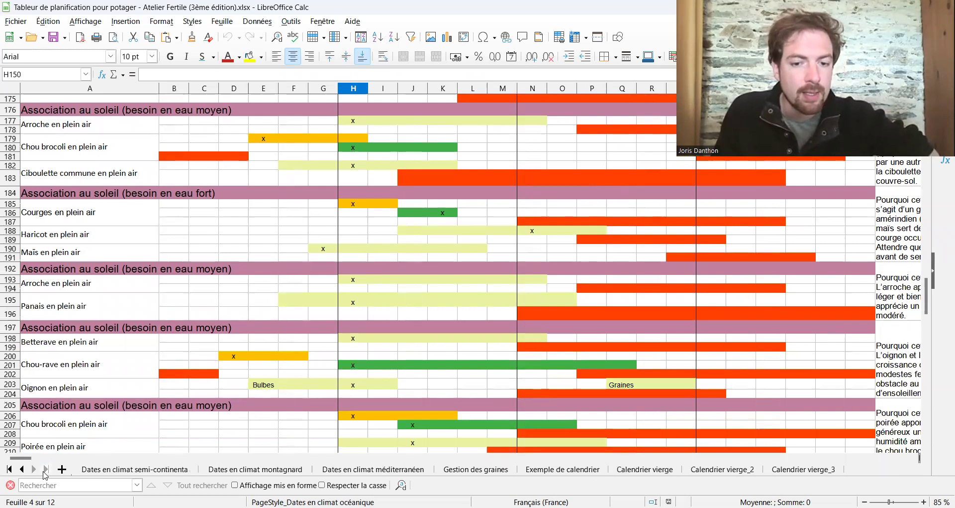
click(467, 470)
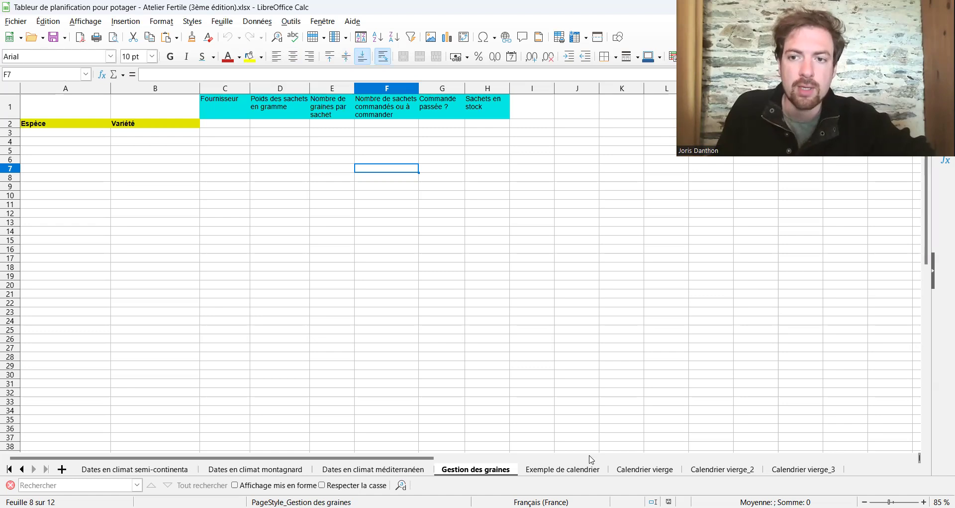
click(580, 470)
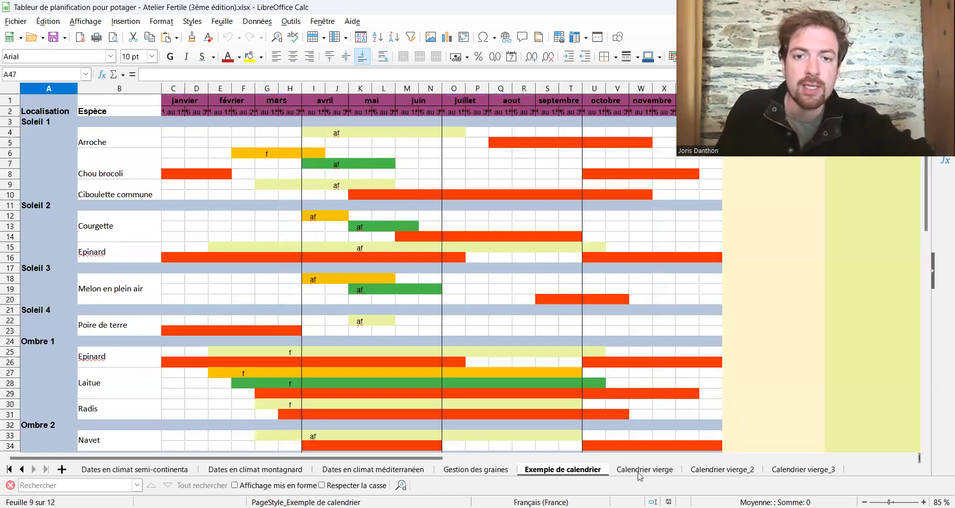
- Examine the location sections of the Calendrier vierge sheet from Soleil 1 to Serre 2, and return to the Exemple de calendrier sheet
click(640, 470)
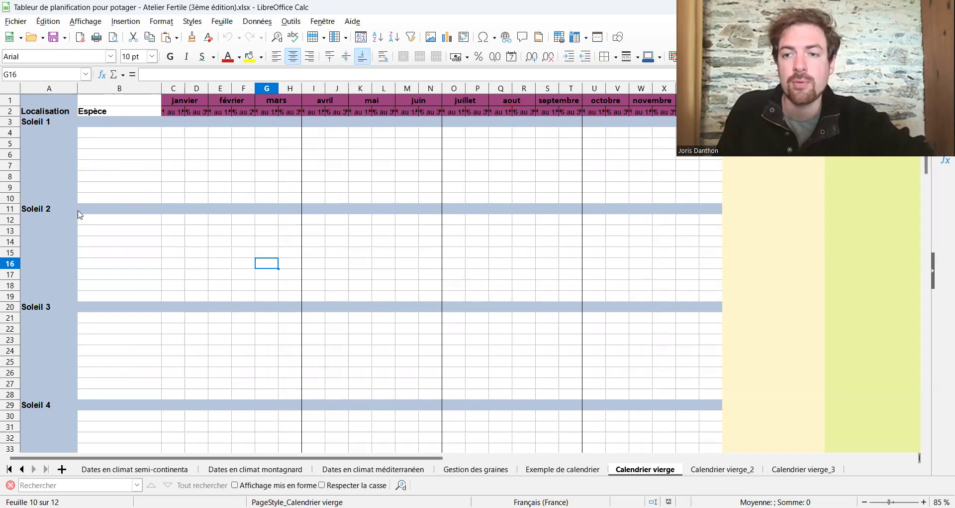
scroll(62, 210, down, 12)
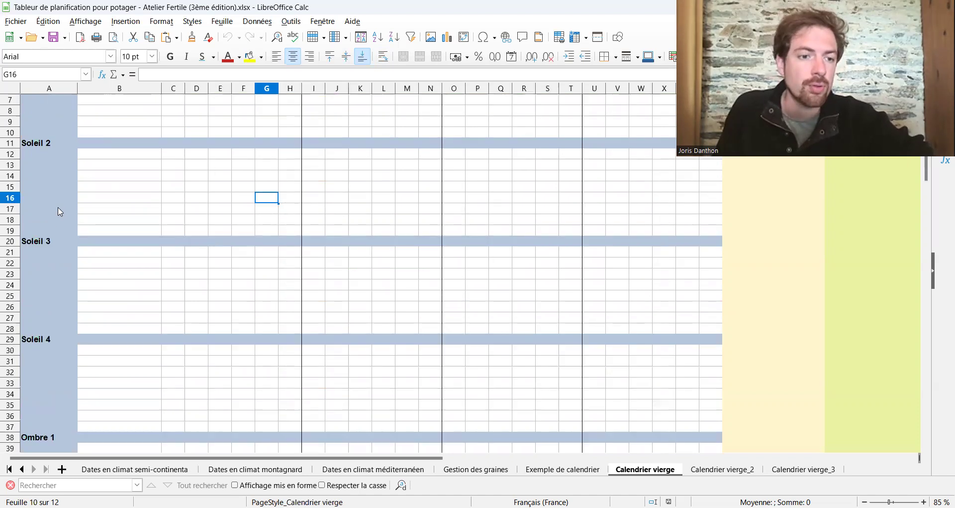
scroll(52, 197, up, 2)
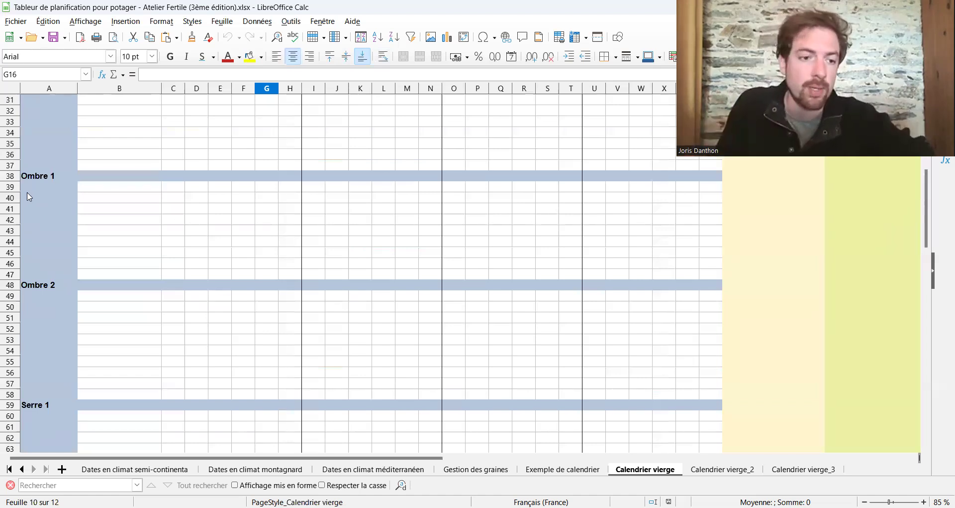
scroll(52, 200, down, 5)
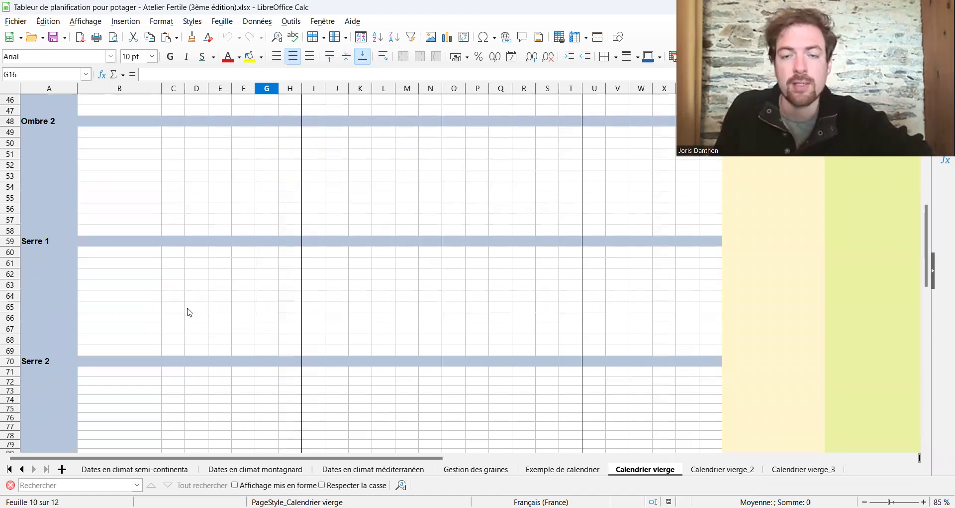
scroll(188, 312, up, 3)
scroll(189, 312, up, 12)
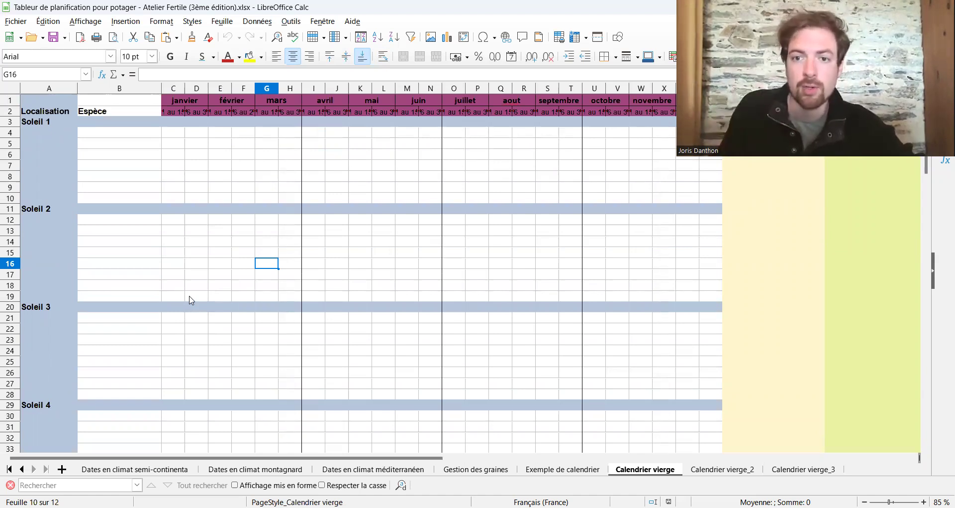
click(578, 468)
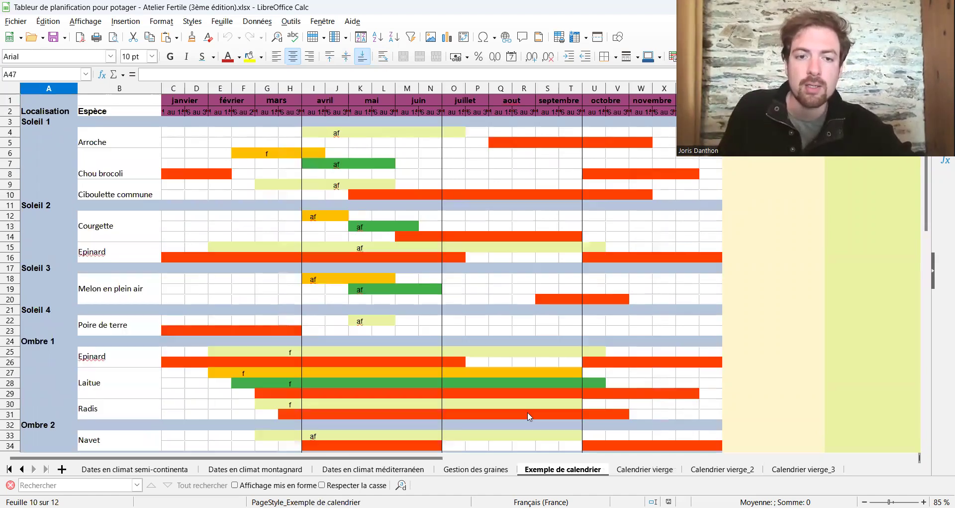